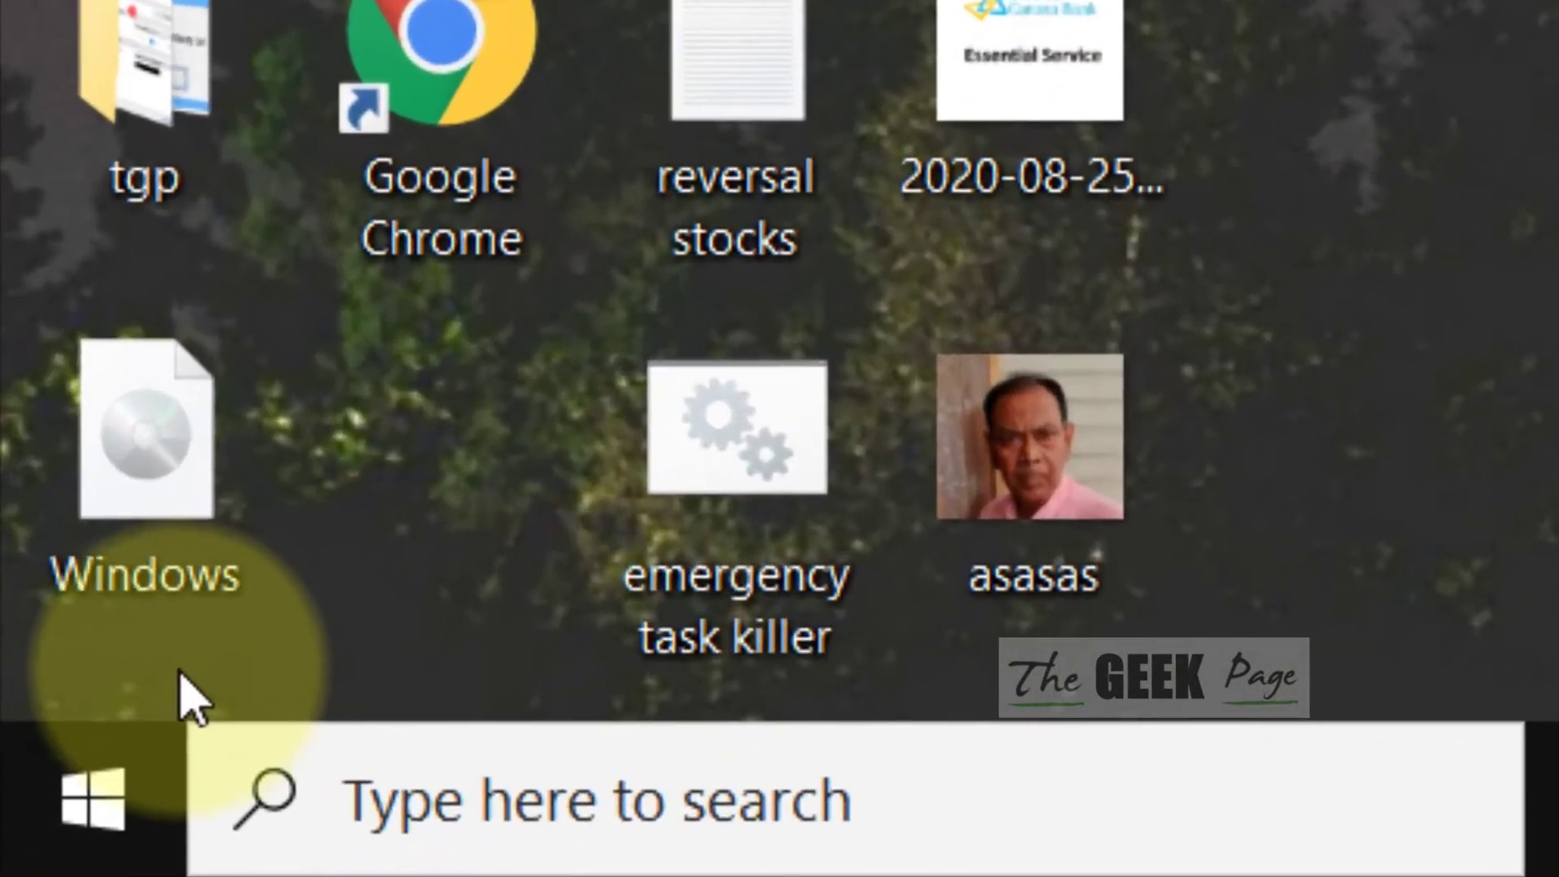
Open the Run box from the Start menu and enter the sysdm.cpl command.
{"action": "right_click", "coordinate": [146, 781]}
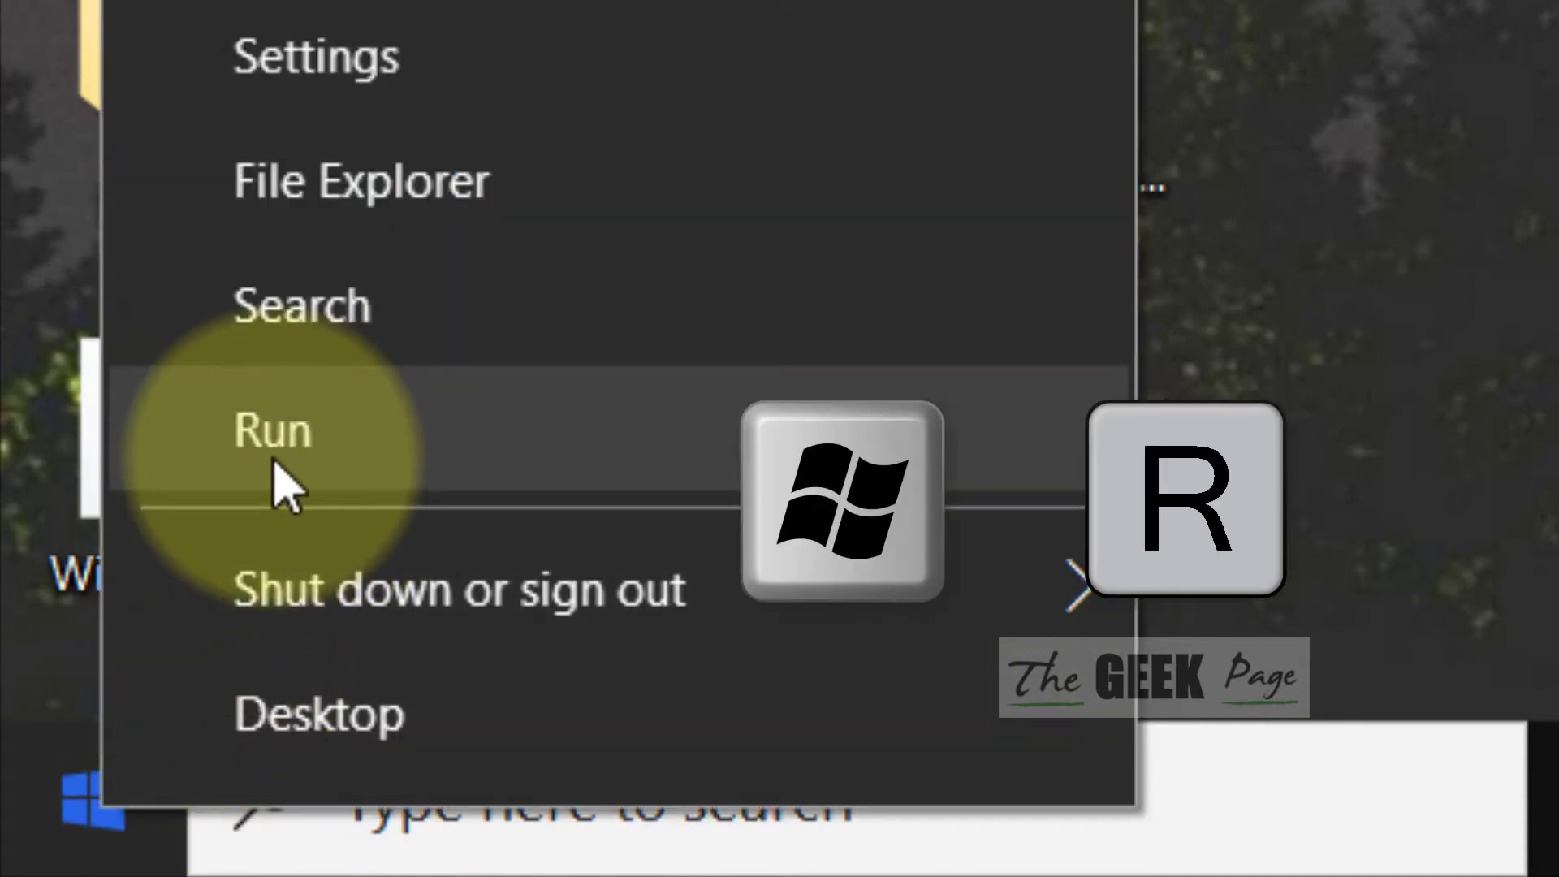
{"action": "left_click", "coordinate": [279, 478]}
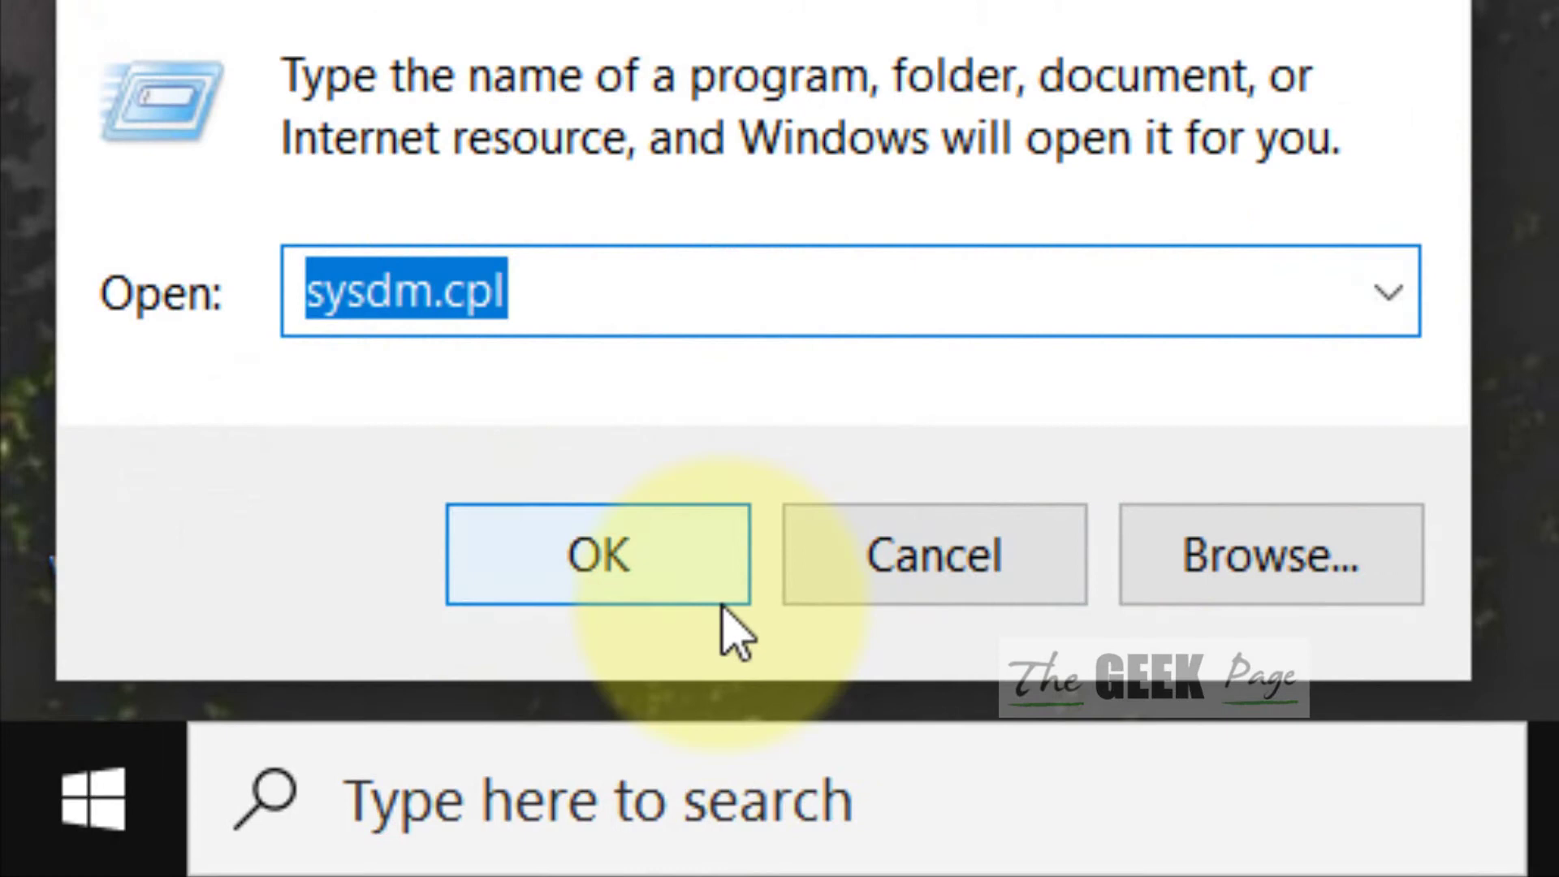
{"action": "type", "text": "sy"}
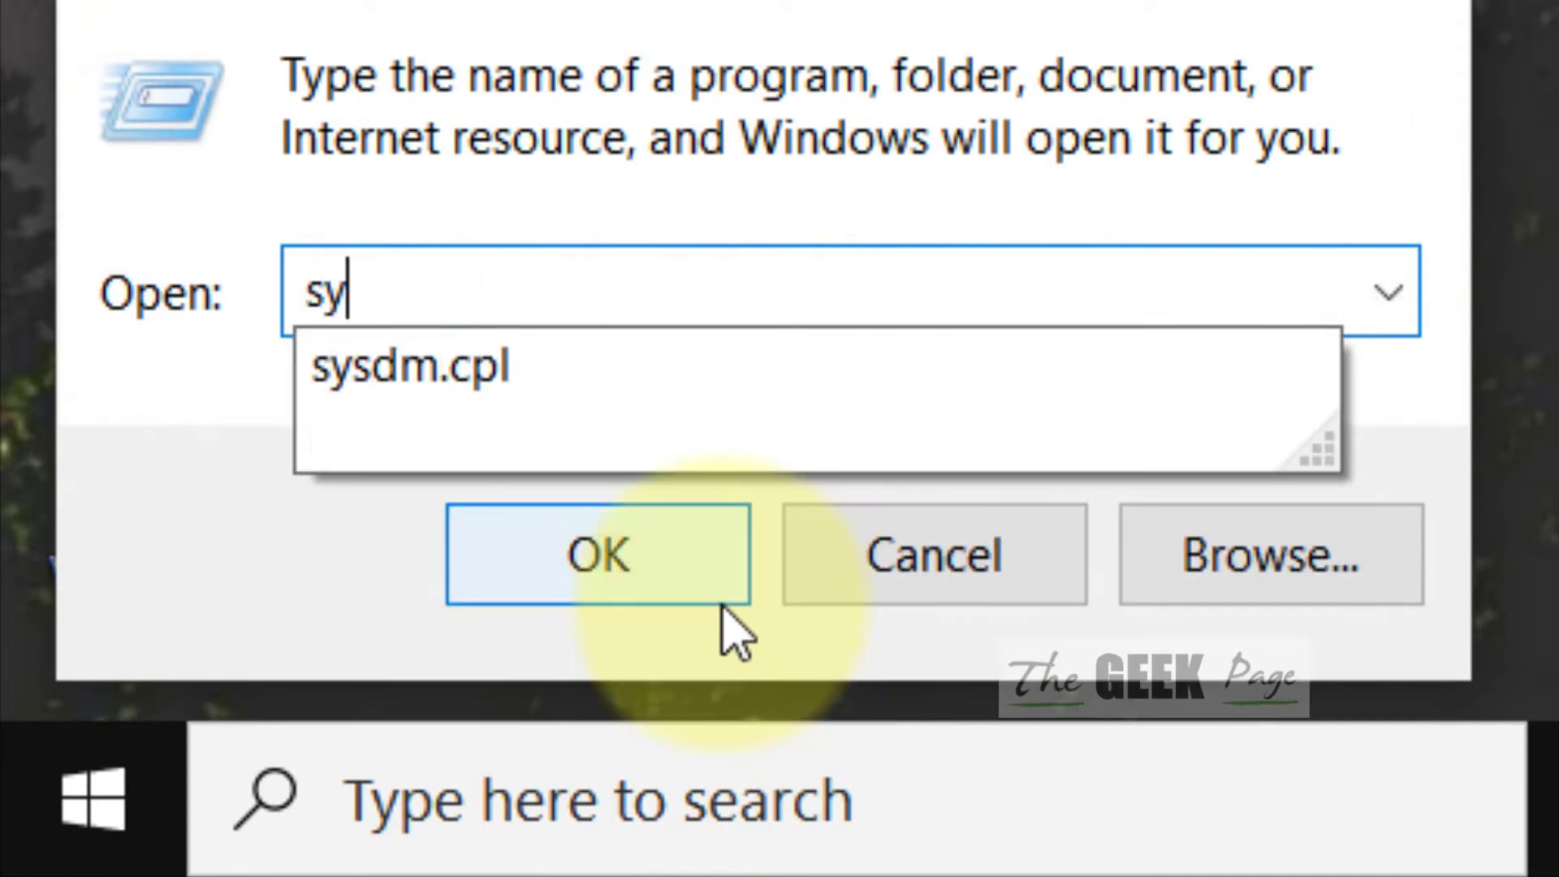
{"action": "type", "text": "sdm.c"}
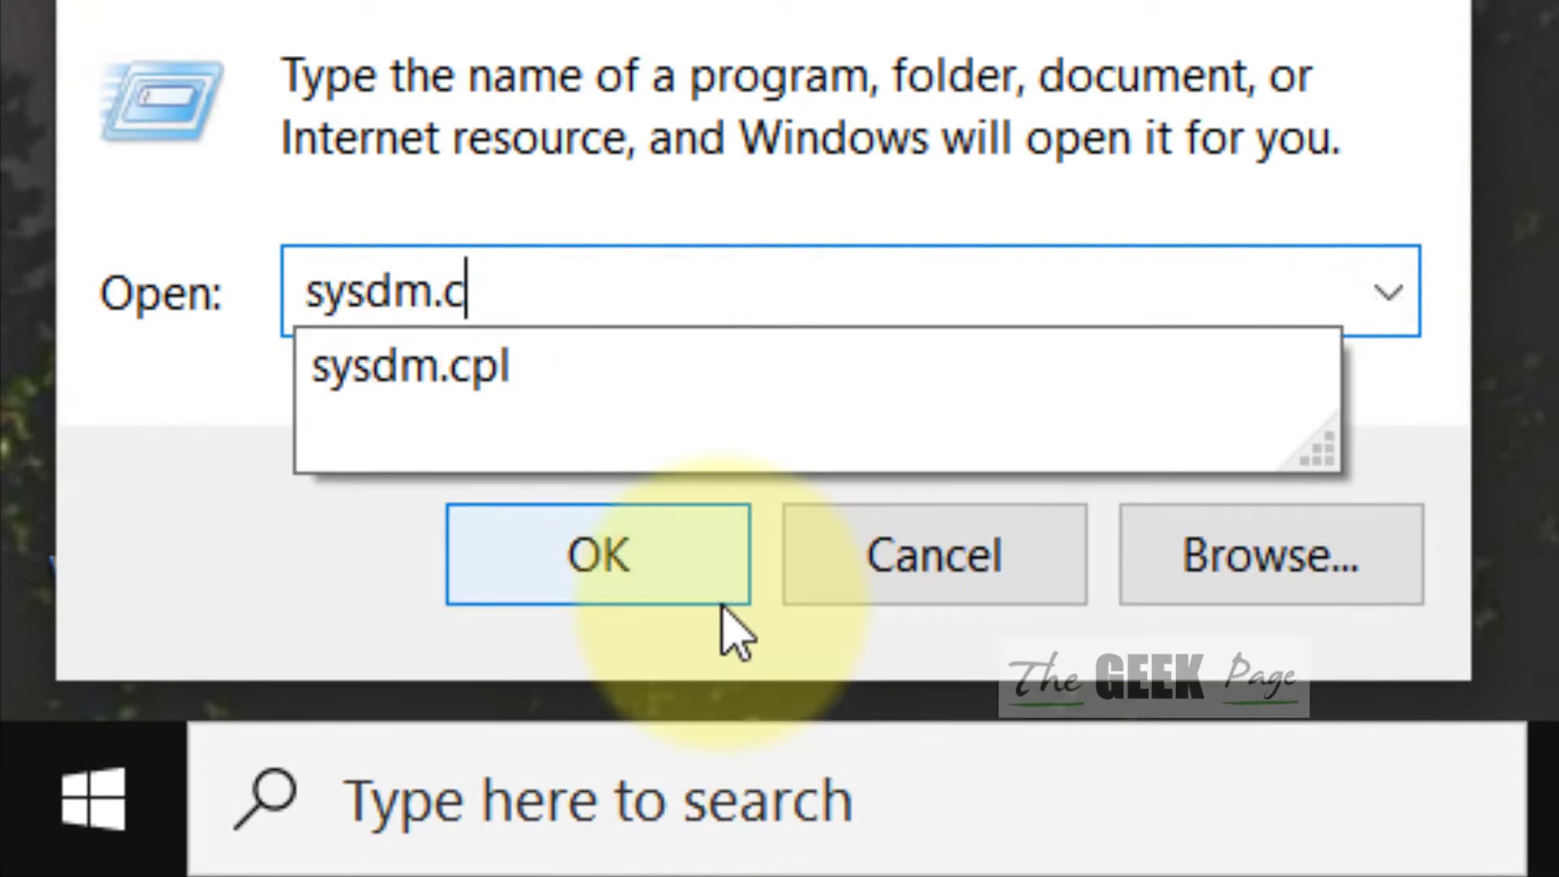
{"action": "type", "text": "pl"}
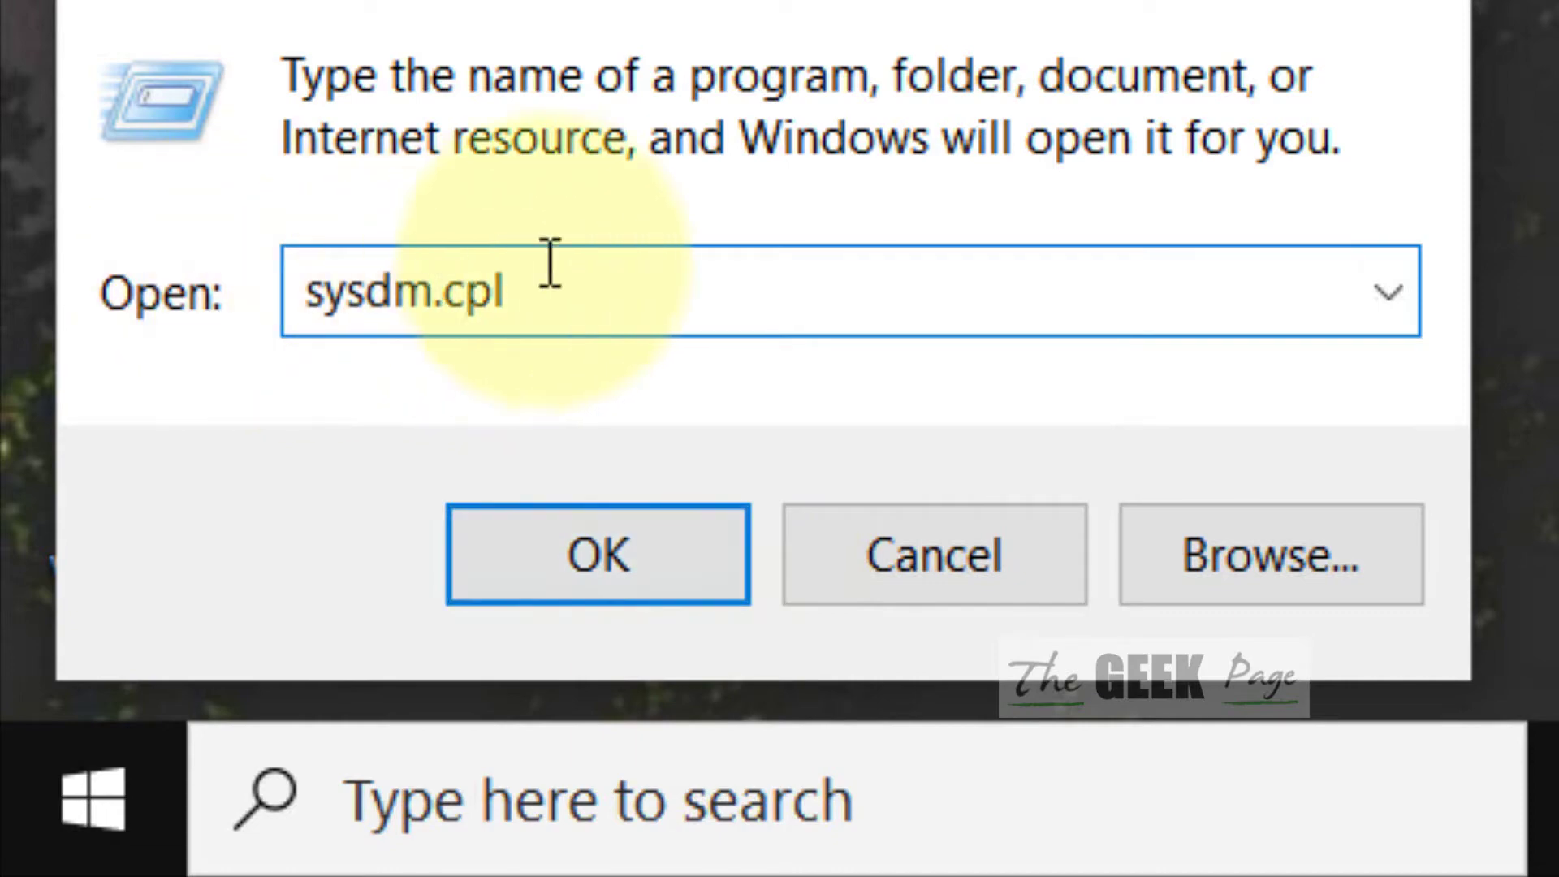
{"action": "left_click_drag", "start_coordinate": [569, 261], "coordinate": [209, 321]}
{"action": "left_click", "coordinate": [808, 313]}
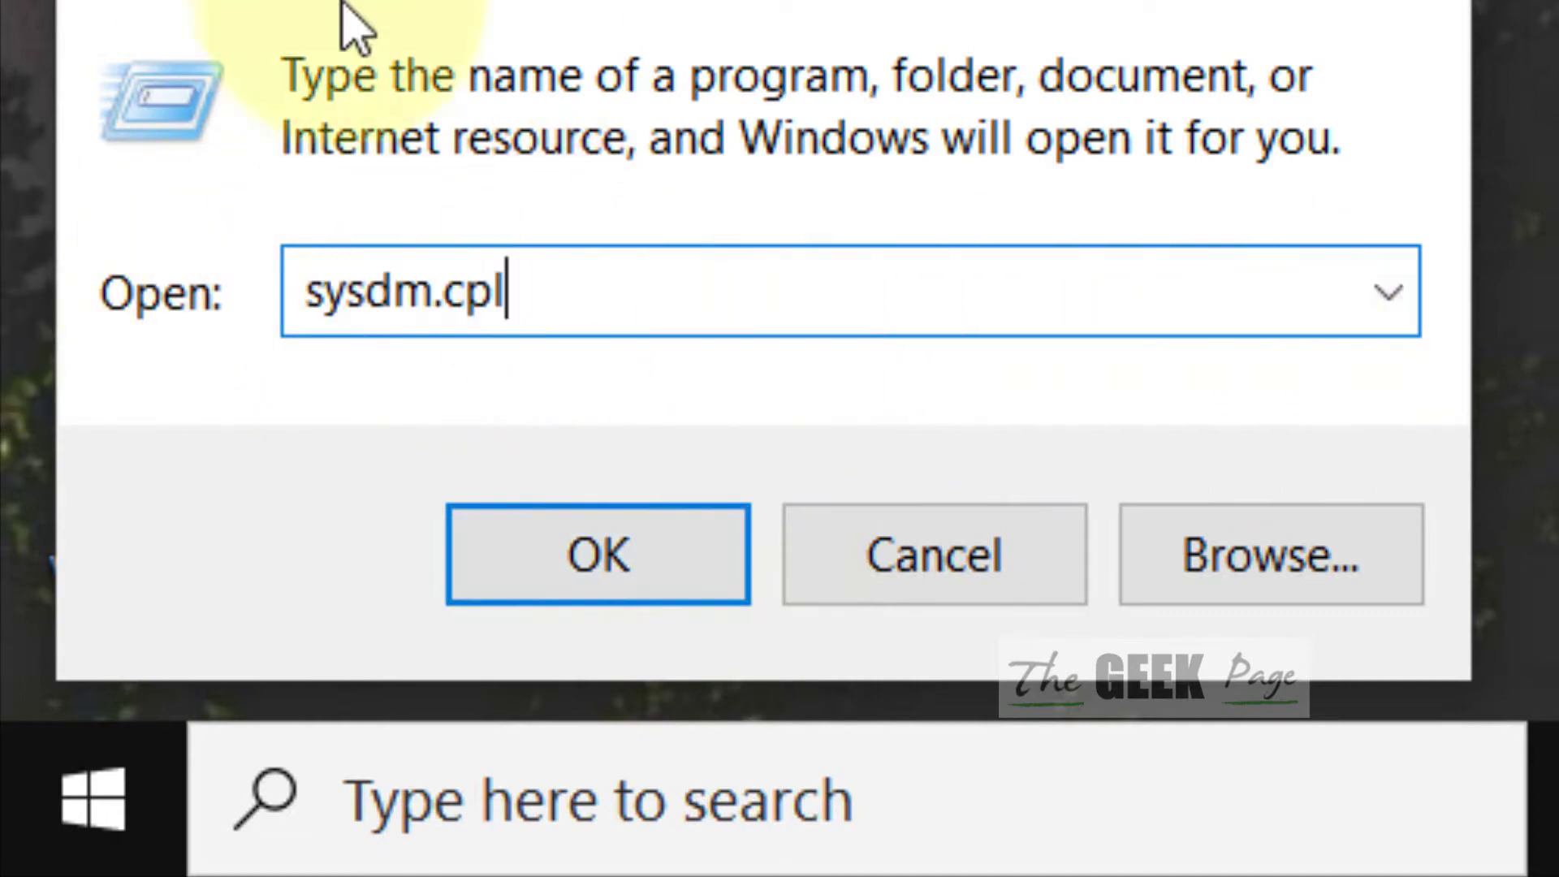
Run sysdm.cpl and switch System Properties to the Hardware page.
{"action": "left_click", "coordinate": [597, 583]}
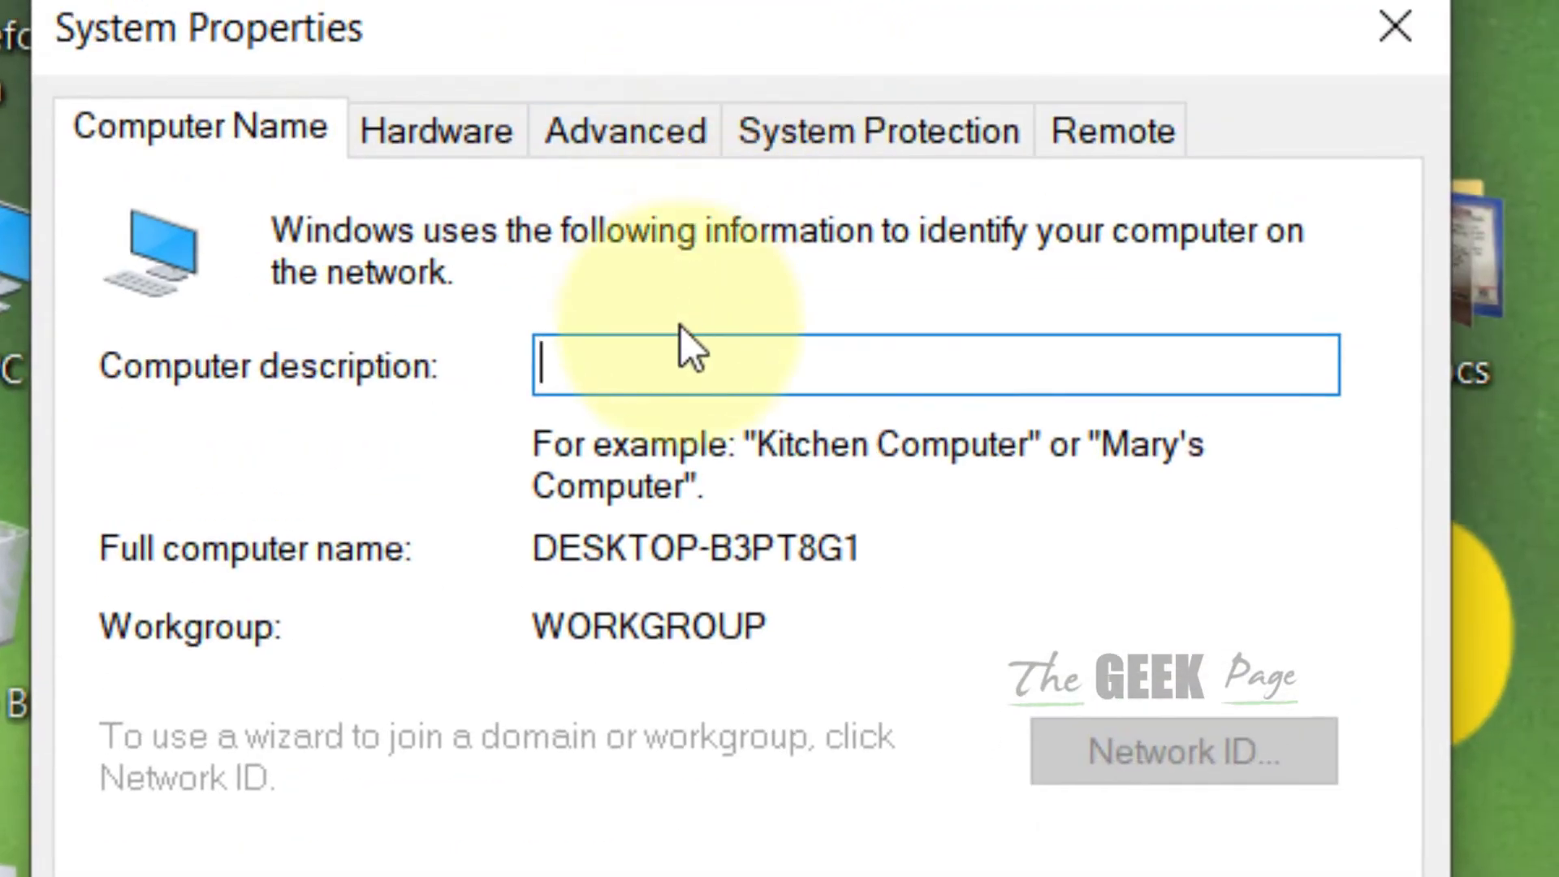
{"action": "left_click", "coordinate": [625, 130]}
{"action": "left_click", "coordinate": [430, 148]}
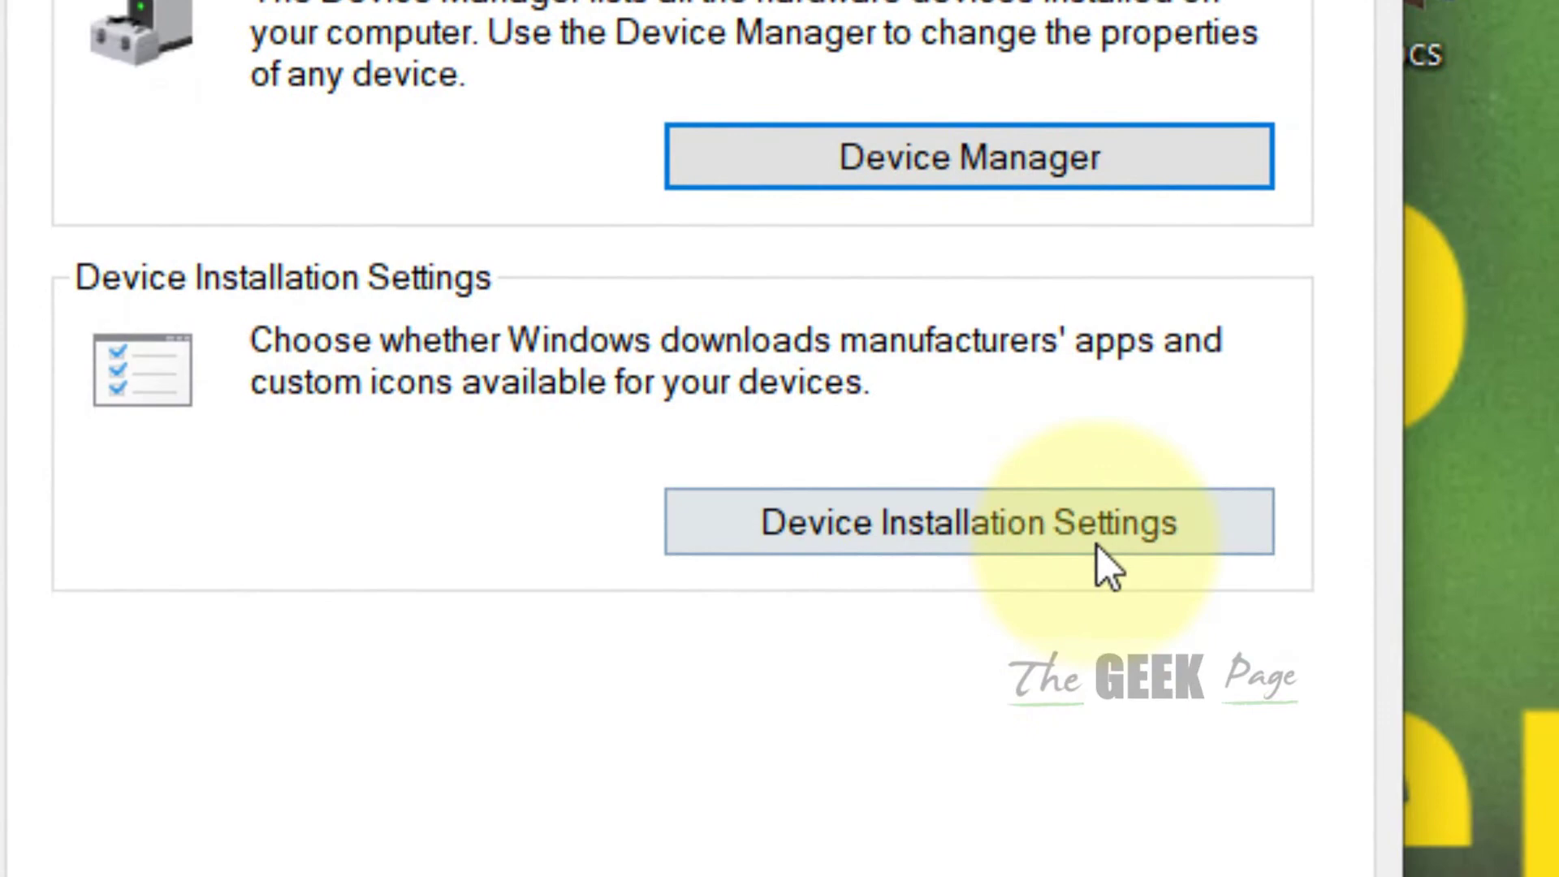
Open Device Installation Settings and select 'No (your device might not work as expected)'.
{"action": "left_click", "coordinate": [1063, 536]}
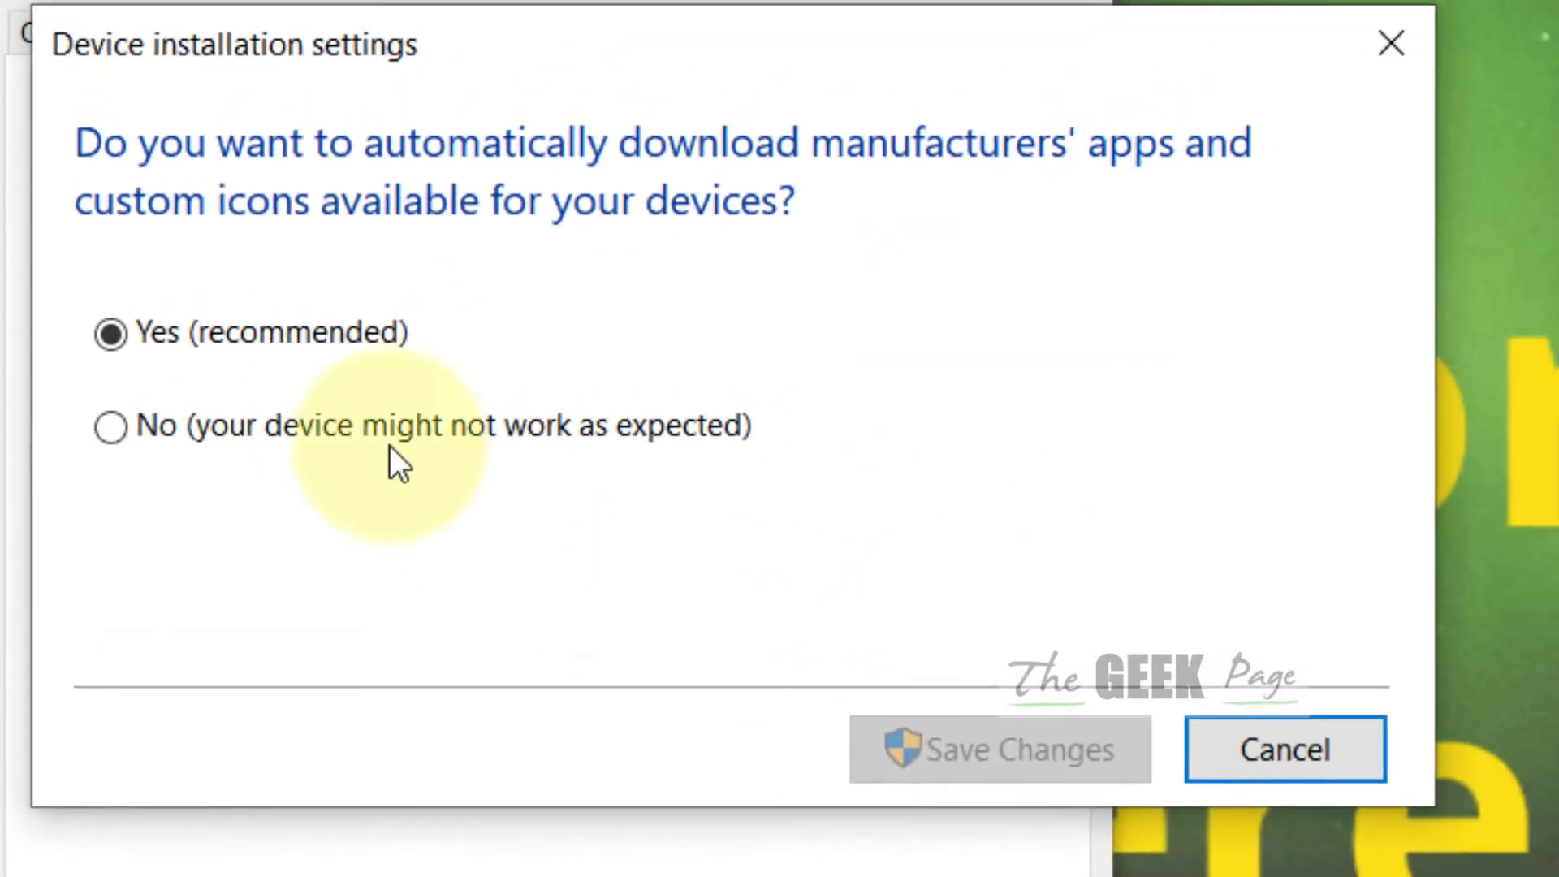
{"action": "left_click", "coordinate": [110, 429]}
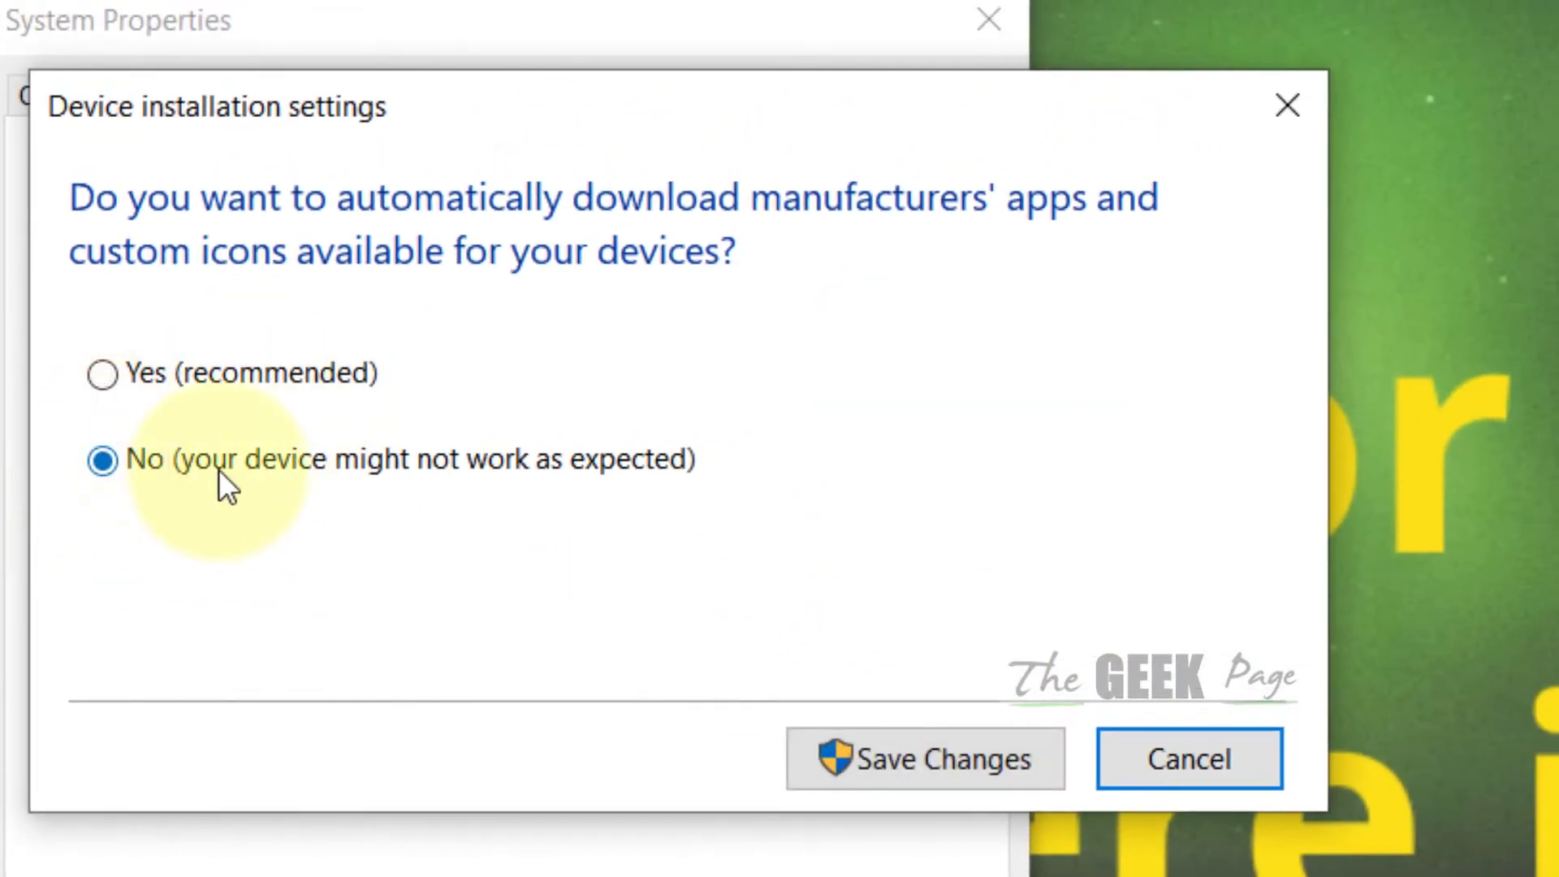